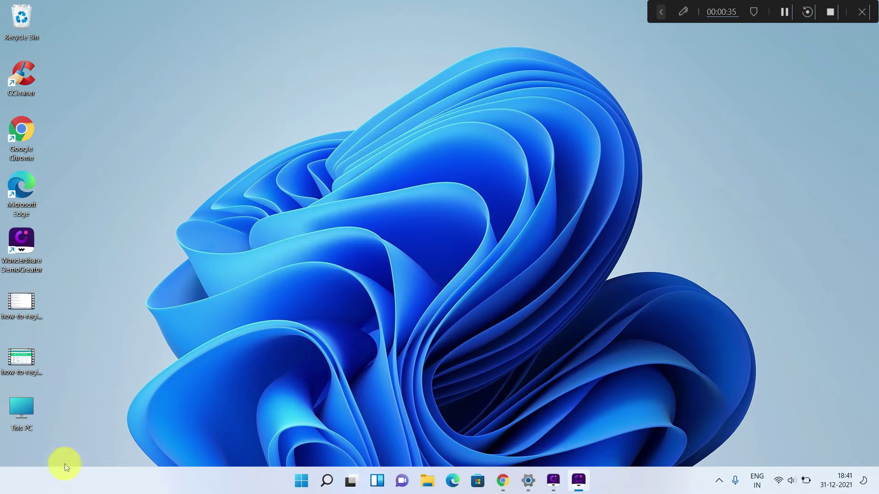
Step: Open the Display page of the Windows system settings and toggle Night light off and back on
{"action": "left_click", "coordinate": [298, 482]}
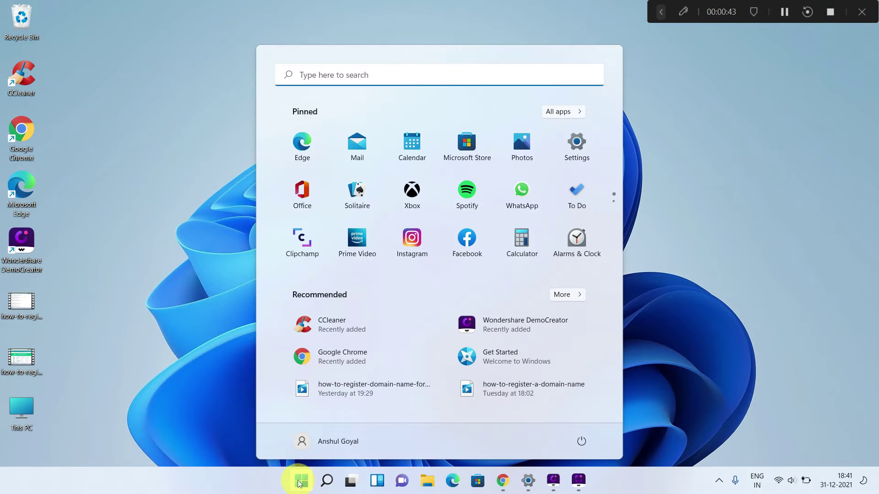
{"action": "left_click", "coordinate": [578, 145]}
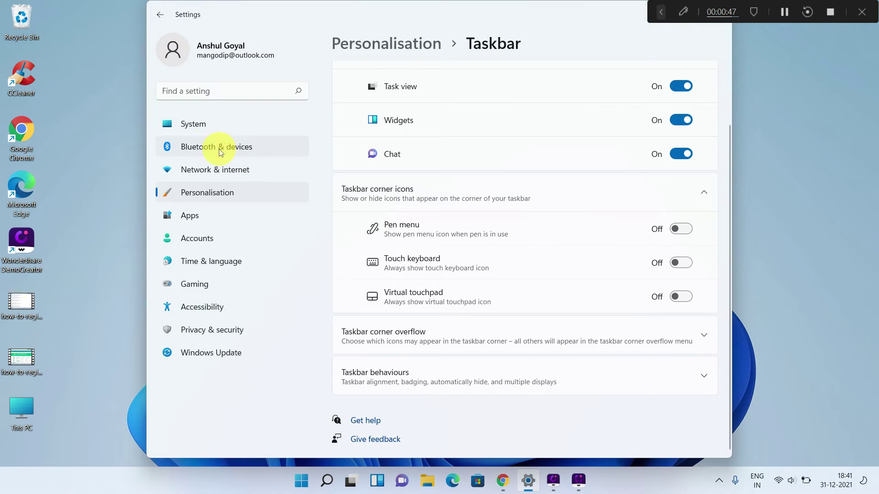
{"action": "left_click", "coordinate": [198, 129]}
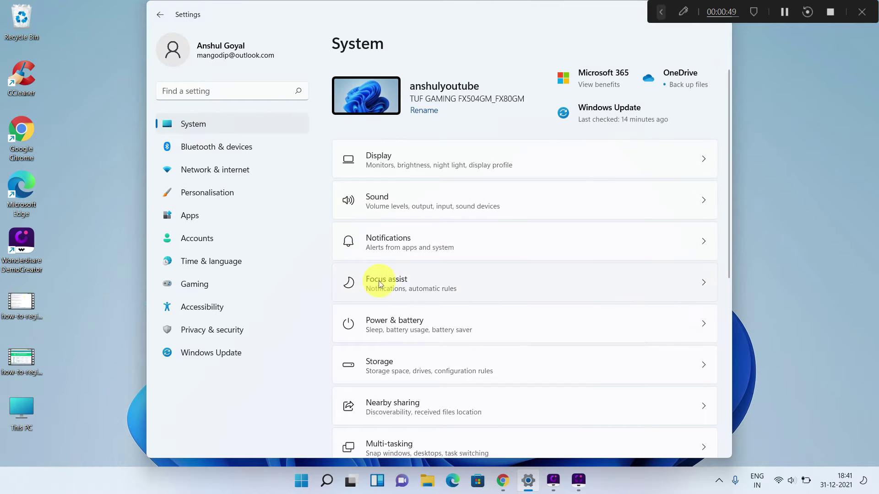
{"action": "left_click", "coordinate": [543, 171]}
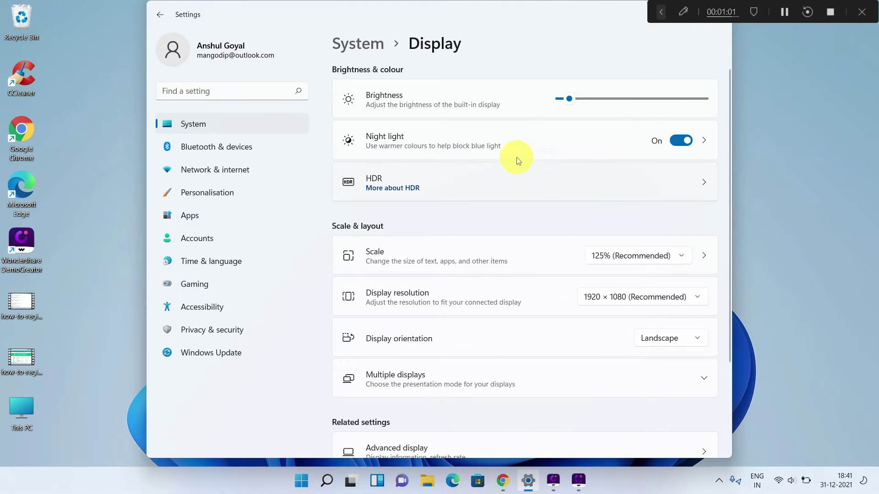
{"action": "left_click", "coordinate": [683, 143]}
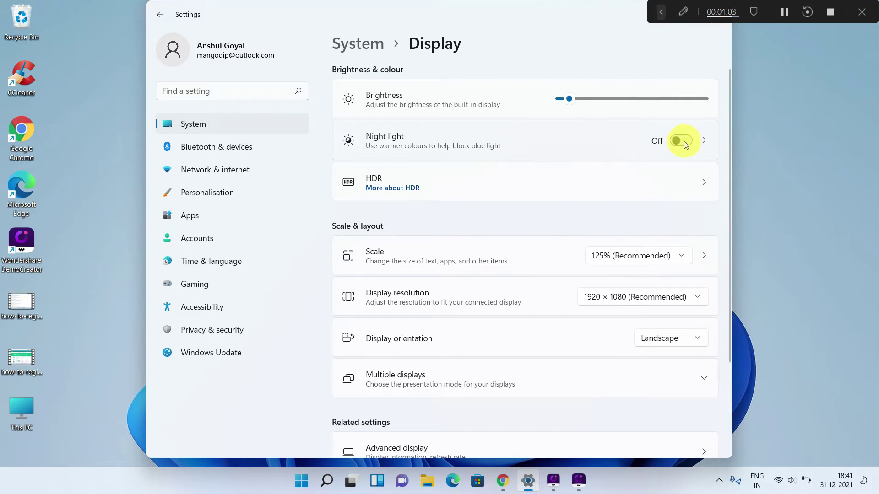
{"action": "left_click", "coordinate": [680, 143]}
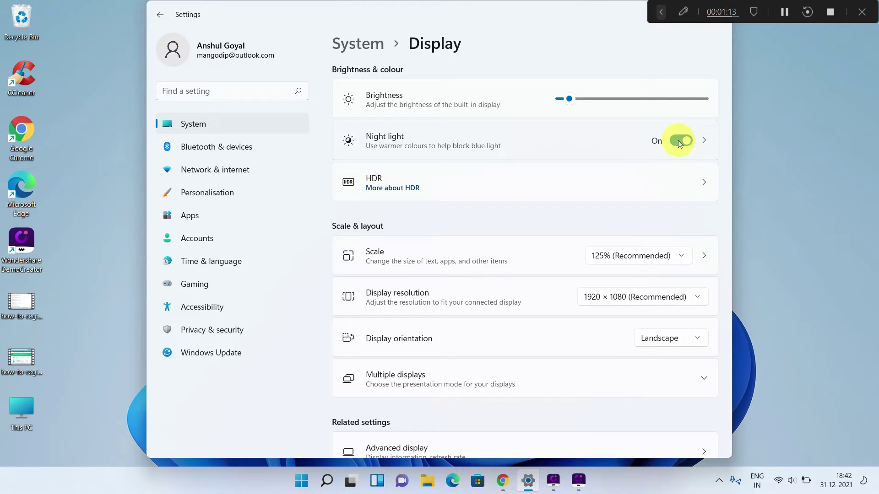
Step: Raise the Night light strength slightly in its detailed settings and return to the Display page
{"action": "left_click", "coordinate": [704, 139]}
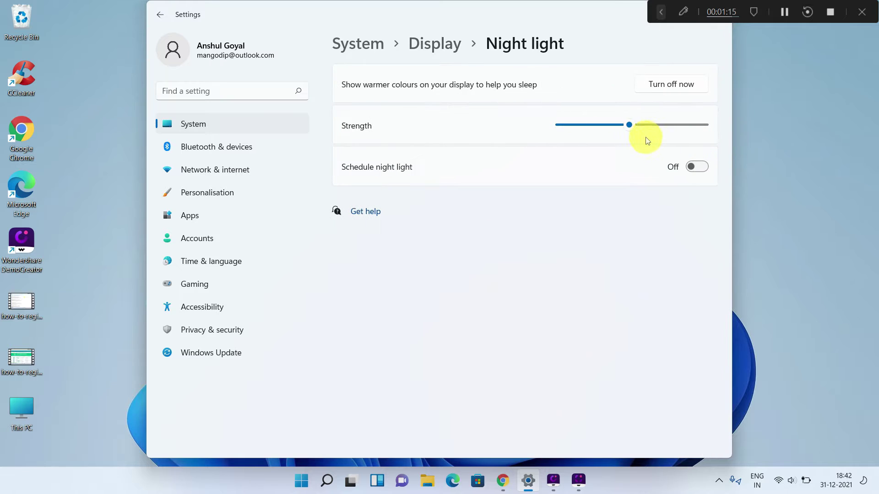
{"action": "mouse_move", "coordinate": [629, 126]}
{"action": "left_mouse_down"}
{"action": "mouse_move", "coordinate": [578, 133]}
{"action": "mouse_move", "coordinate": [665, 135]}
{"action": "mouse_move", "coordinate": [633, 137]}
{"action": "left_mouse_up"}
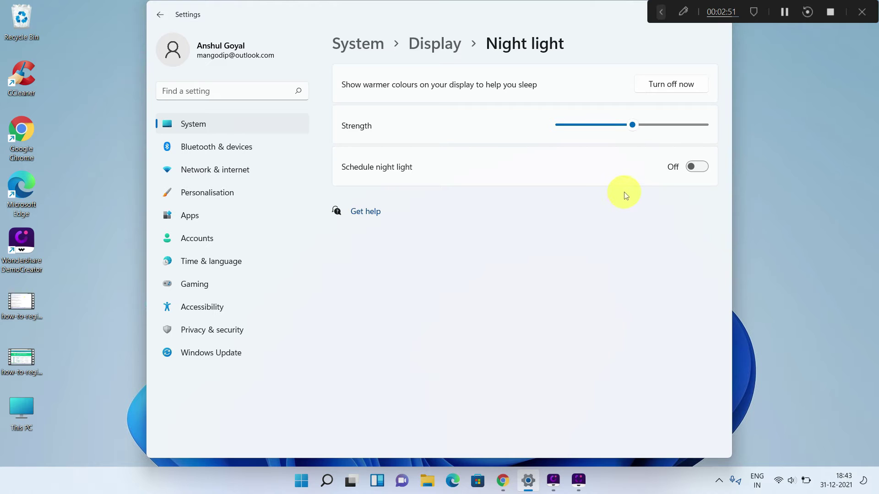
{"action": "left_click", "coordinate": [160, 14]}
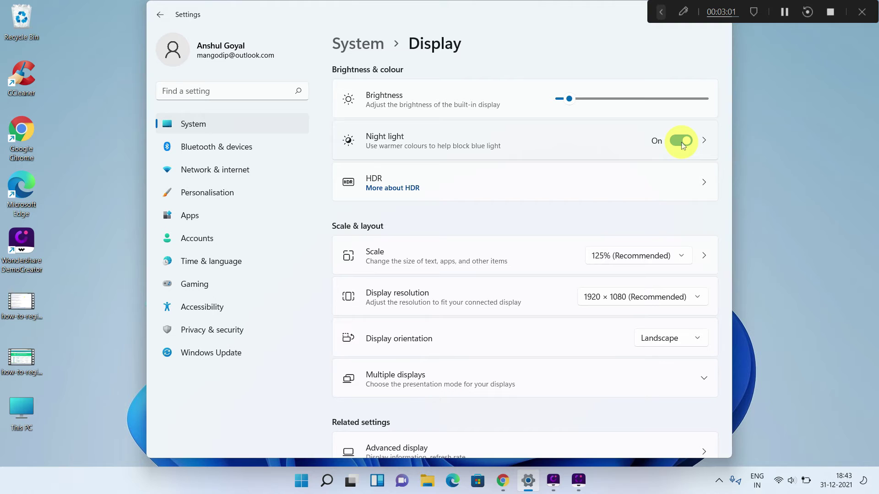
Step: Toggle Night light off and back on, and enable its schedule with the Sunset to sunrise option
{"action": "left_click", "coordinate": [682, 141]}
{"action": "left_click", "coordinate": [681, 142]}
{"action": "left_click", "coordinate": [702, 142]}
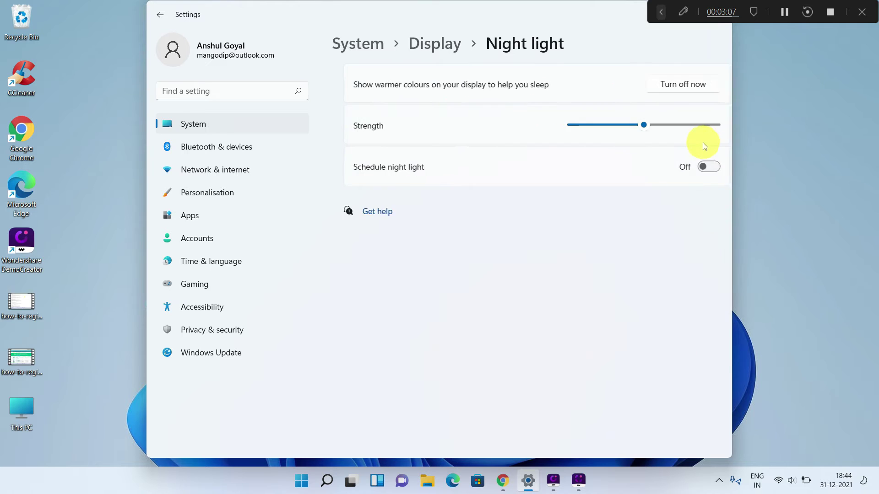
{"action": "left_click", "coordinate": [692, 168]}
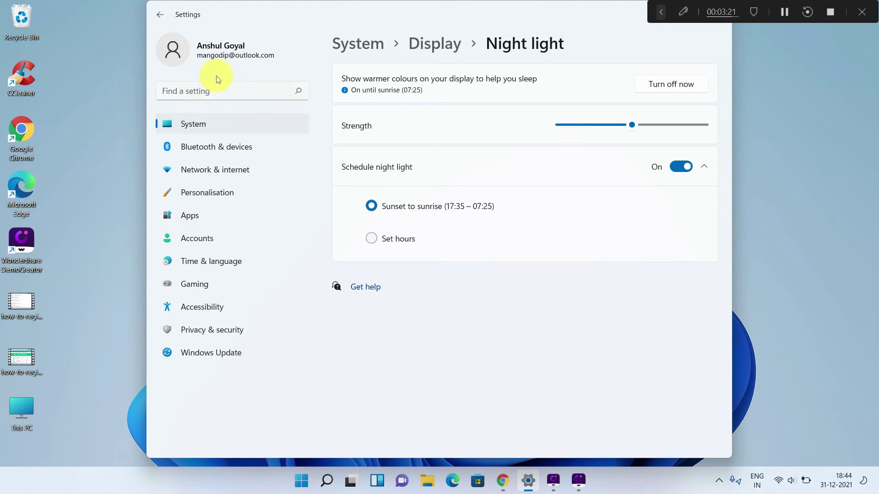
Step: In the Focus assist settings, try Off and Priority only, set Alarms only, and enable the summary of what was missed
{"action": "left_click", "coordinate": [163, 17]}
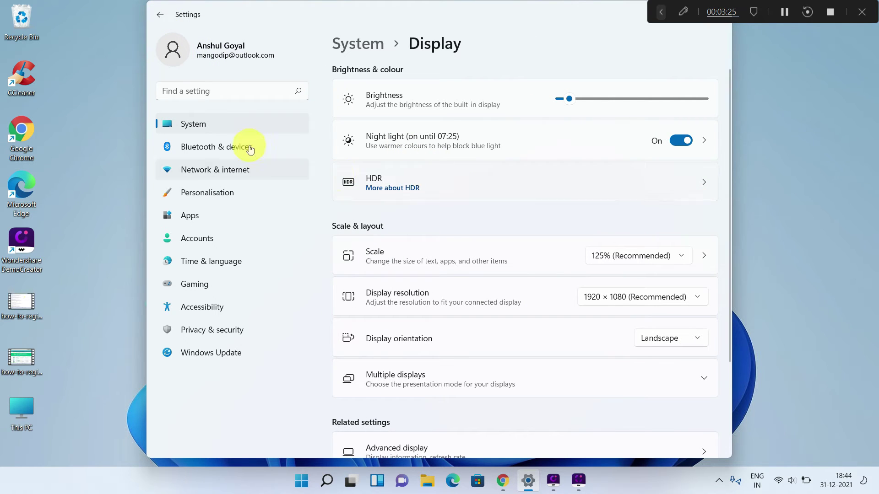
{"action": "left_click", "coordinate": [206, 127]}
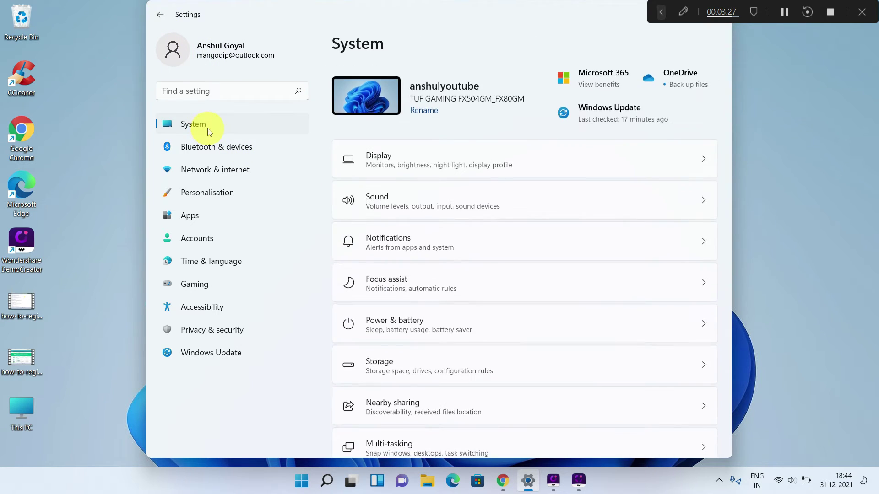
{"action": "scroll", "coordinate": [480, 188], "scroll_direction": "down", "scroll_amount": 2}
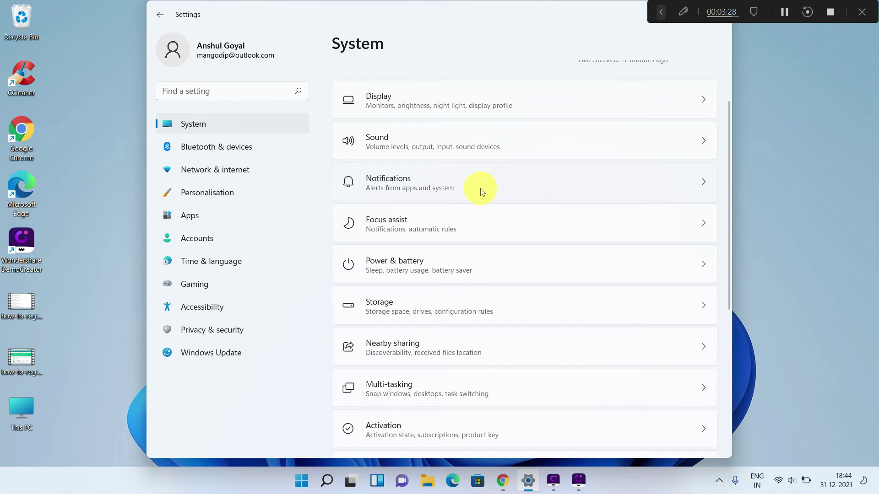
{"action": "left_click", "coordinate": [472, 220]}
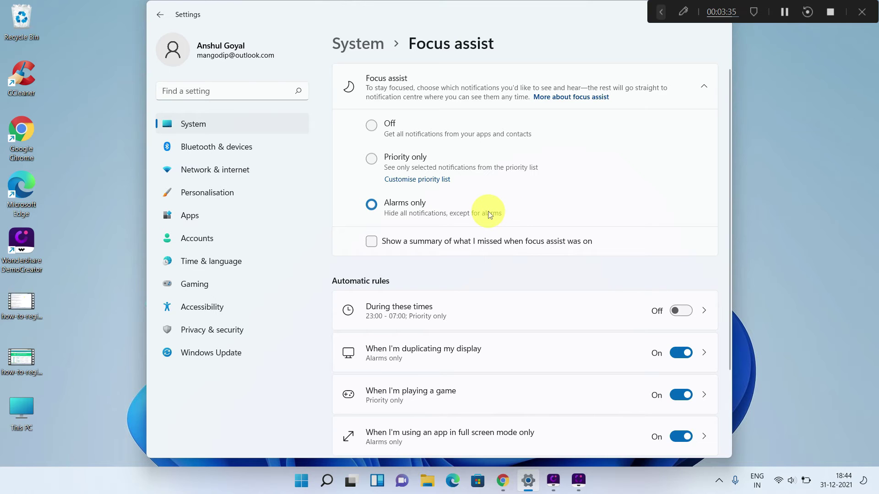
{"action": "left_click", "coordinate": [372, 126]}
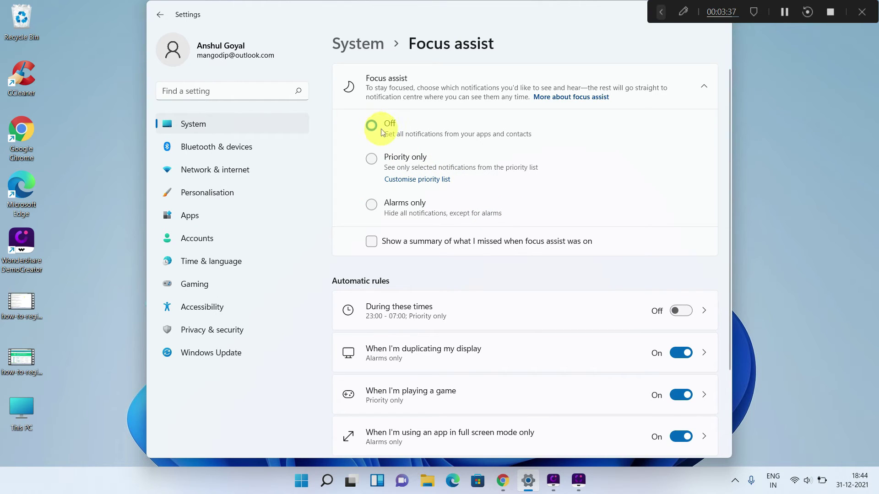
{"action": "left_click", "coordinate": [375, 163]}
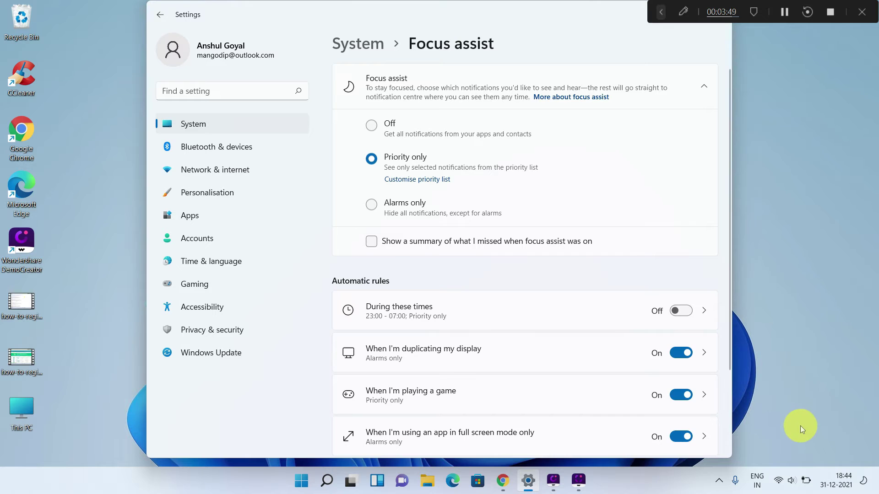
{"action": "left_click", "coordinate": [373, 208]}
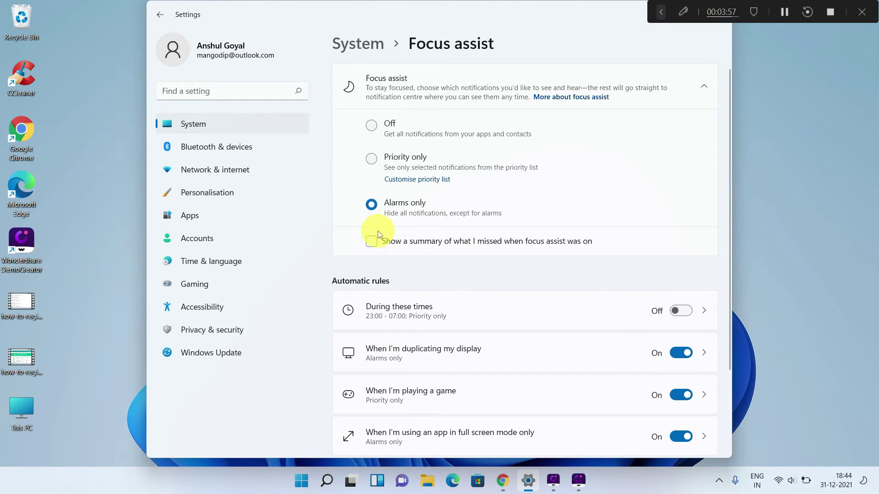
{"action": "left_click", "coordinate": [374, 243]}
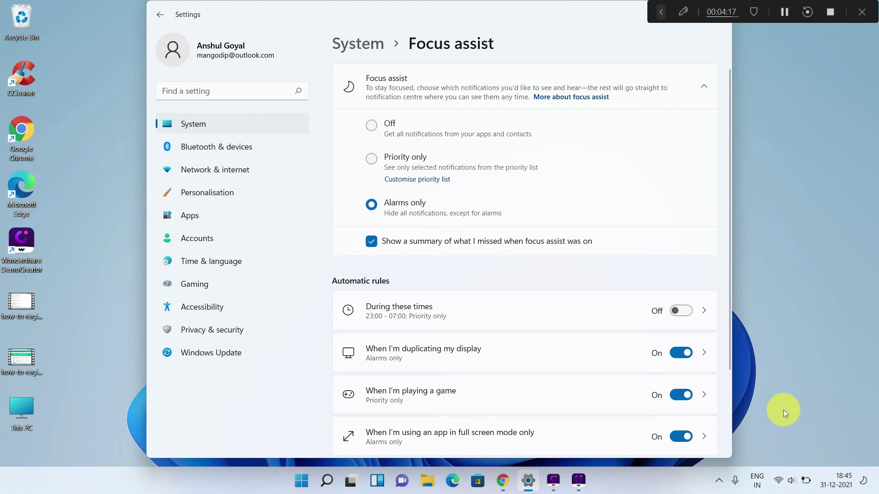
Step: Cycle the Focus assist mode from the taskbar's quick settings until it is set to Priority only
{"action": "left_click", "coordinate": [779, 484]}
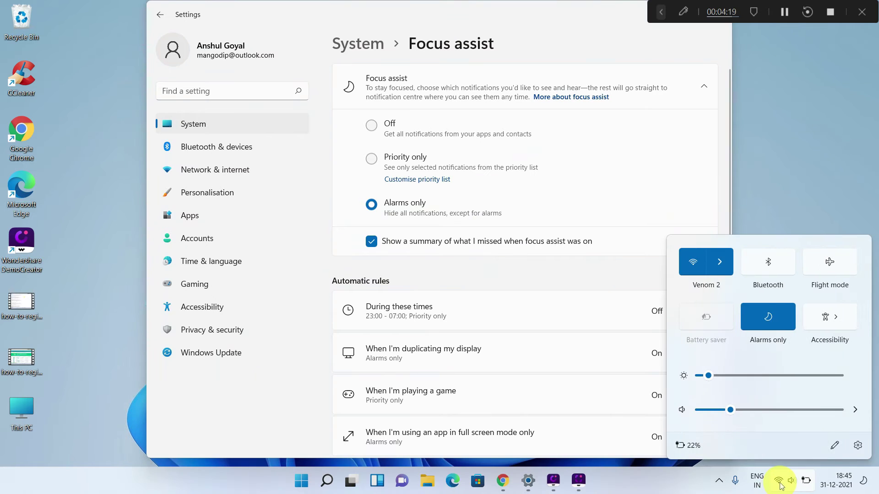
{"action": "left_click", "coordinate": [768, 319]}
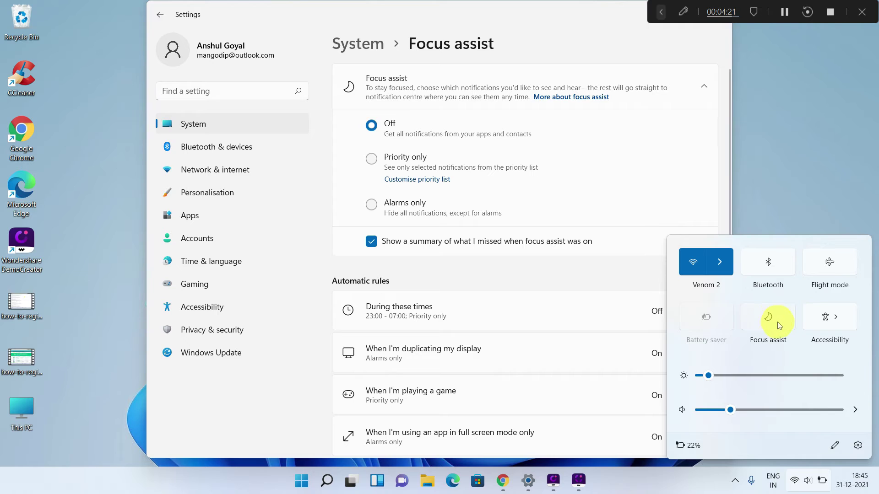
{"action": "left_click", "coordinate": [777, 322]}
{"action": "left_click", "coordinate": [778, 325]}
{"action": "left_click", "coordinate": [777, 322]}
{"action": "left_click", "coordinate": [777, 323]}
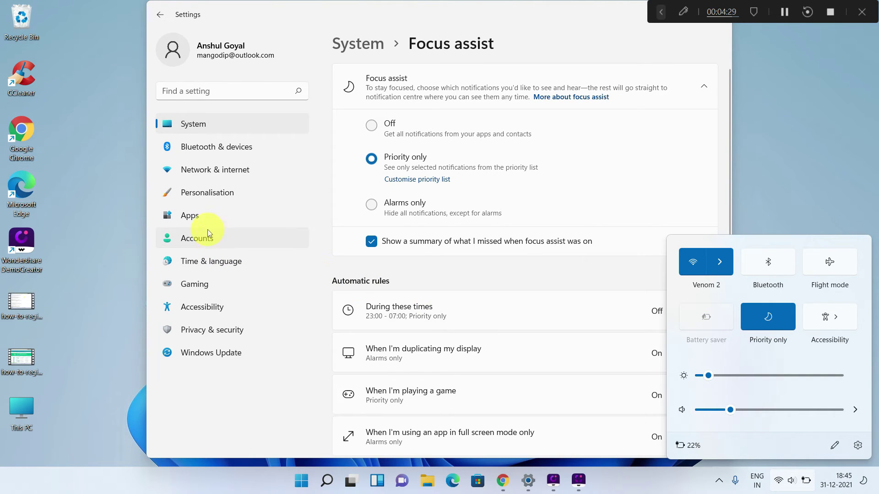
Step: In the Personalisation settings, try the Windows (dark) and Glow themes and return to the Windows (light) theme
{"action": "left_click", "coordinate": [207, 195]}
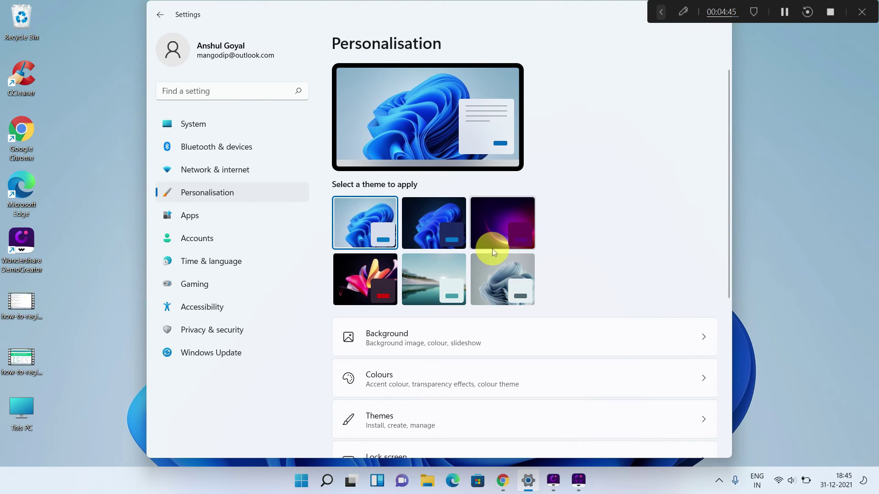
{"action": "left_click", "coordinate": [425, 228]}
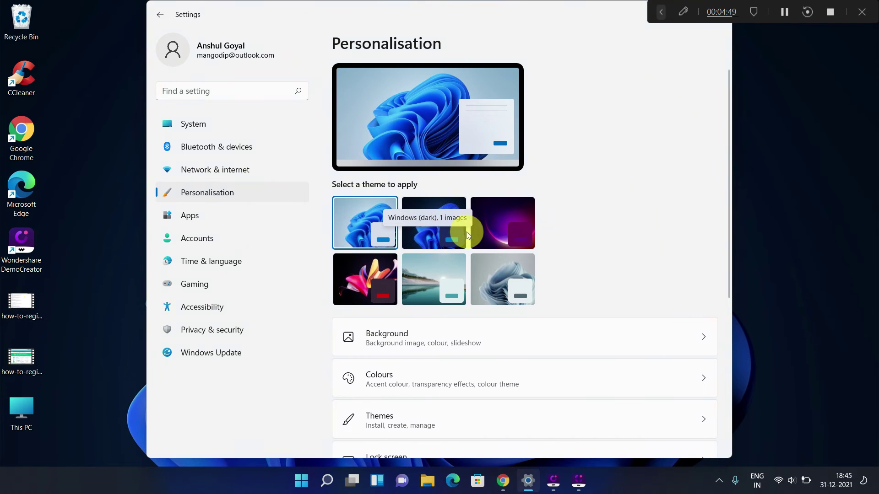
{"action": "scroll", "coordinate": [573, 228], "scroll_direction": "down", "scroll_amount": 5}
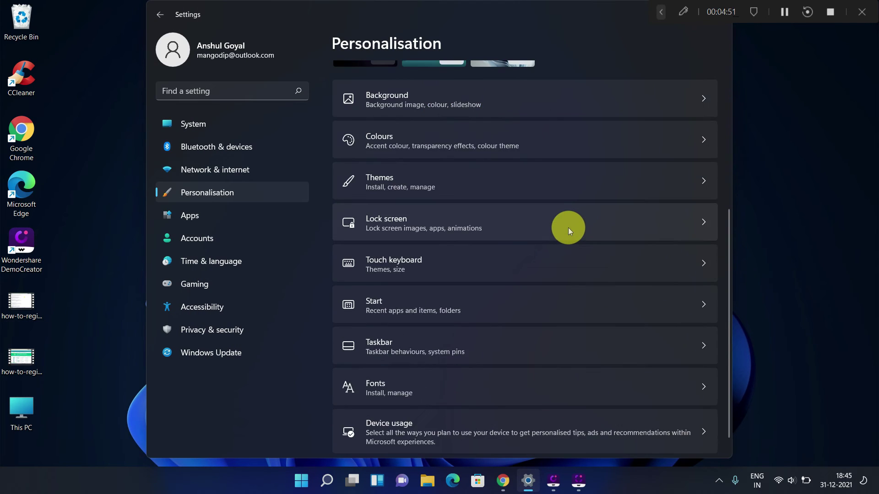
{"action": "scroll", "coordinate": [567, 227], "scroll_direction": "up", "scroll_amount": 5}
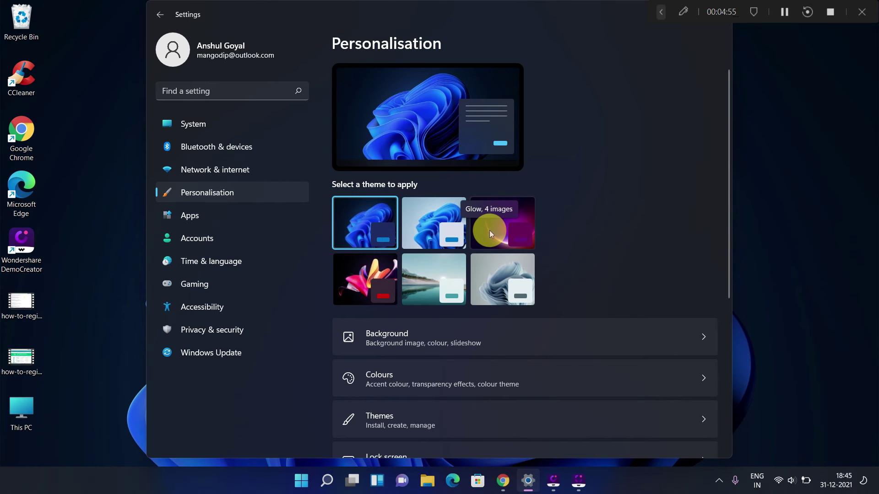
{"action": "left_click", "coordinate": [512, 234]}
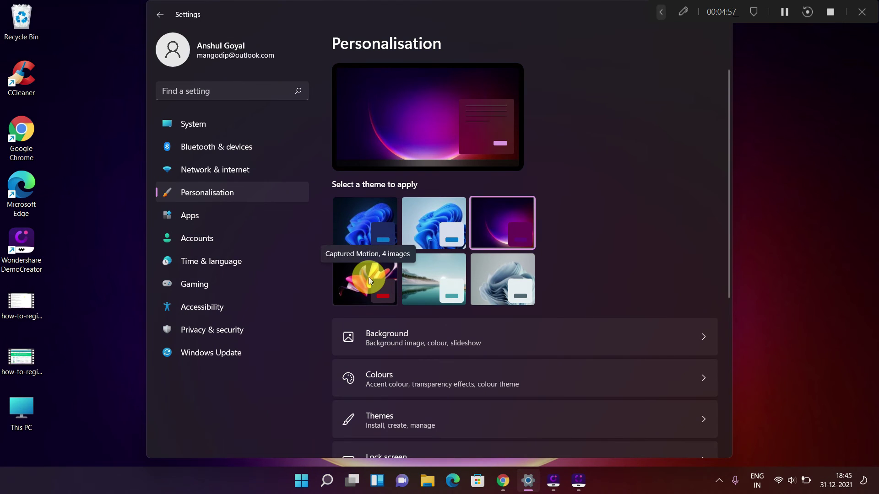
{"action": "left_click", "coordinate": [408, 233]}
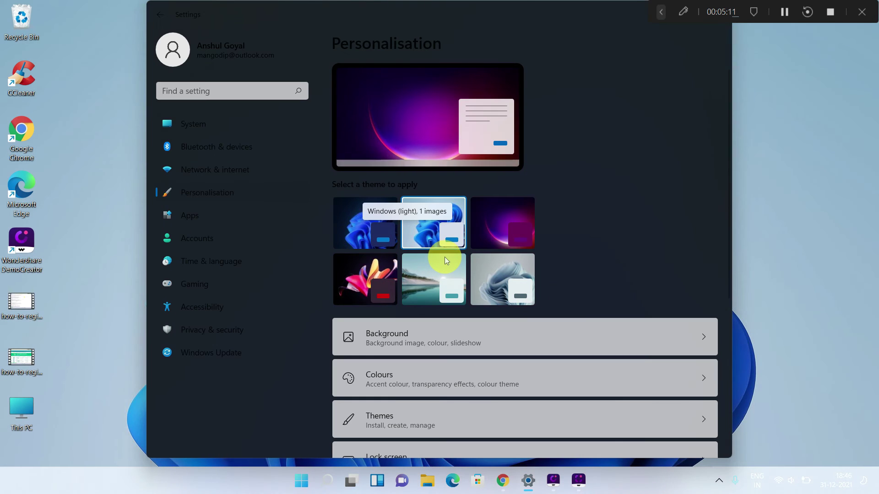
Step: Open the Taskbar personalisation settings and expand the Taskbar corner overflow options
{"action": "scroll", "coordinate": [377, 301], "scroll_direction": "down", "scroll_amount": 3}
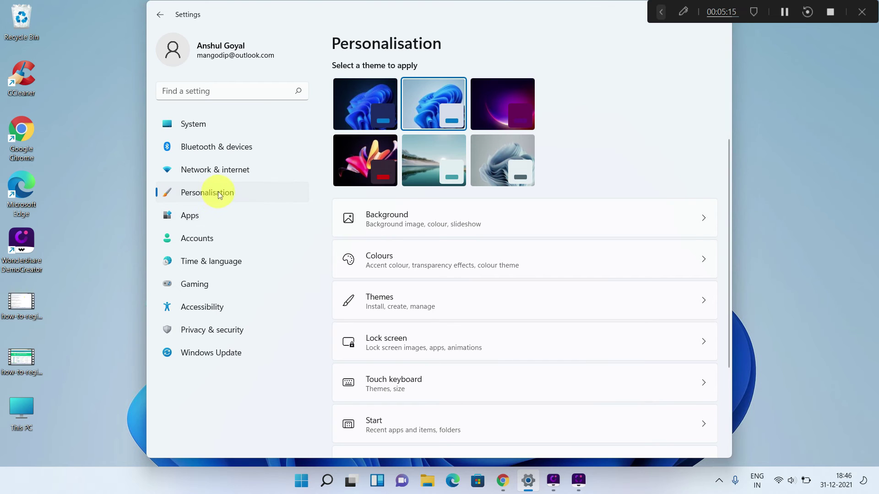
{"action": "scroll", "coordinate": [493, 307], "scroll_direction": "down", "scroll_amount": 3}
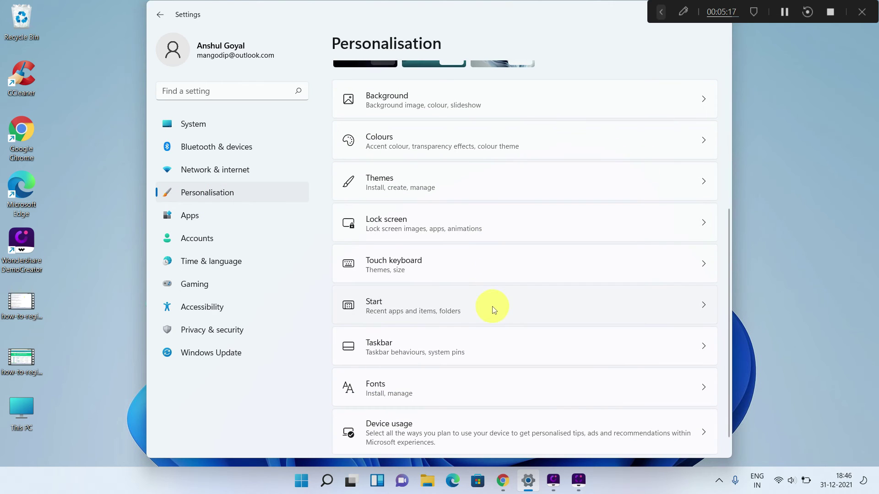
{"action": "left_click", "coordinate": [468, 345]}
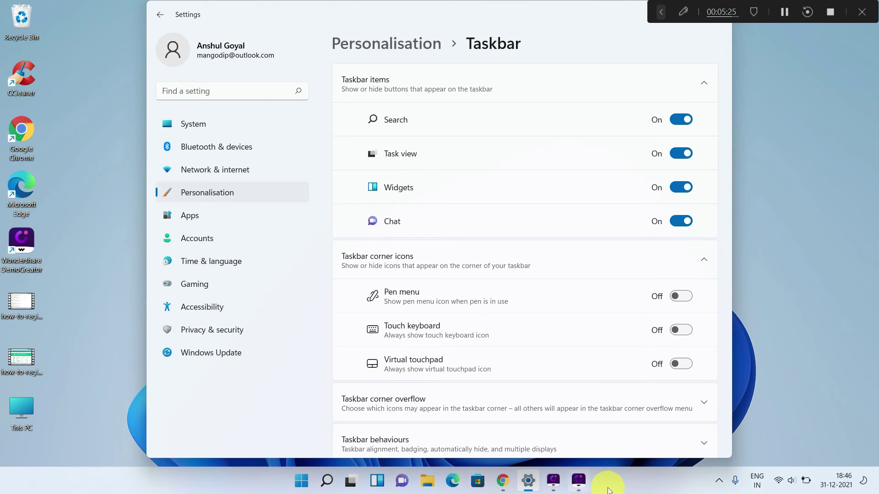
{"action": "mouse_move", "coordinate": [551, 487]}
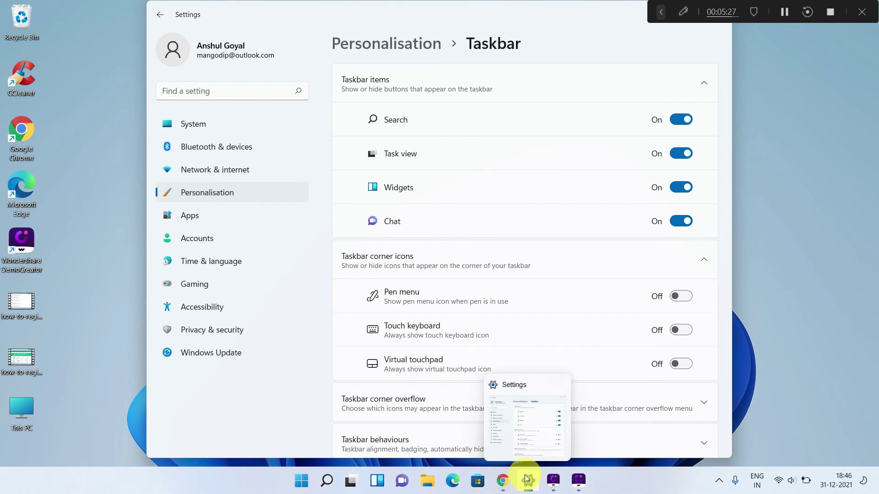
{"action": "scroll", "coordinate": [577, 321], "scroll_direction": "down", "scroll_amount": 3}
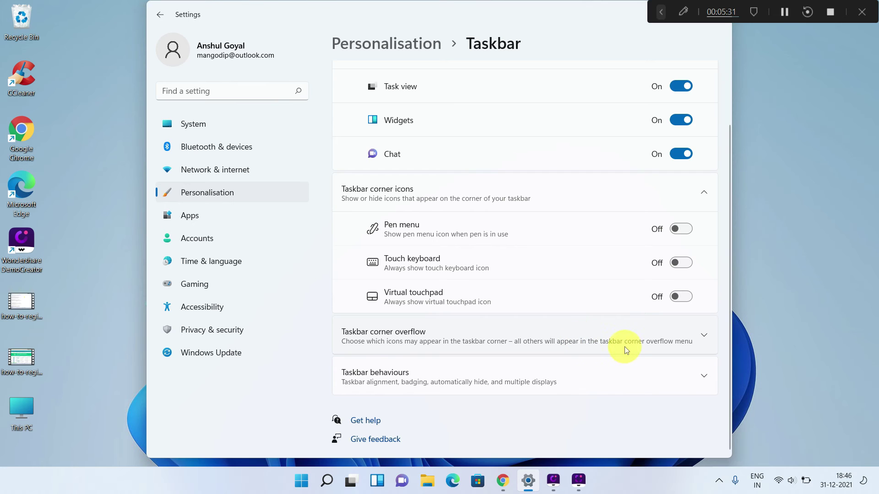
{"action": "scroll", "coordinate": [628, 350], "scroll_direction": "up", "scroll_amount": 1}
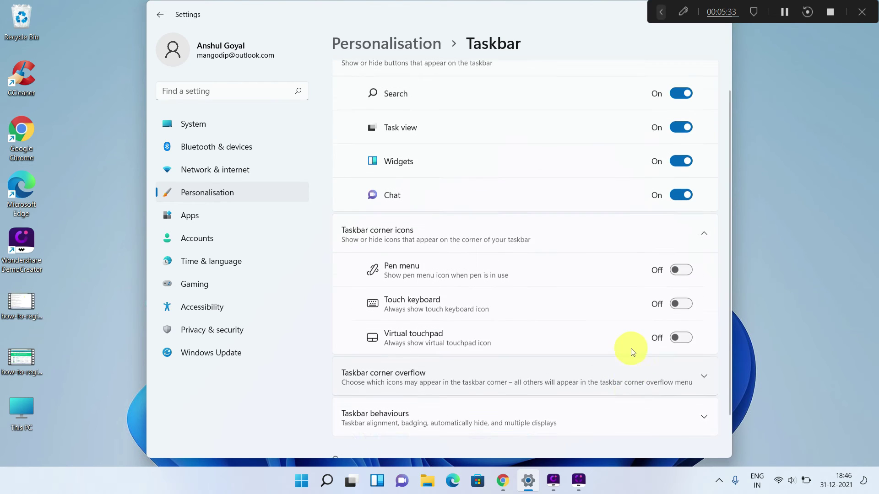
{"action": "scroll", "coordinate": [661, 347], "scroll_direction": "down", "scroll_amount": 1}
{"action": "left_click", "coordinate": [694, 343]}
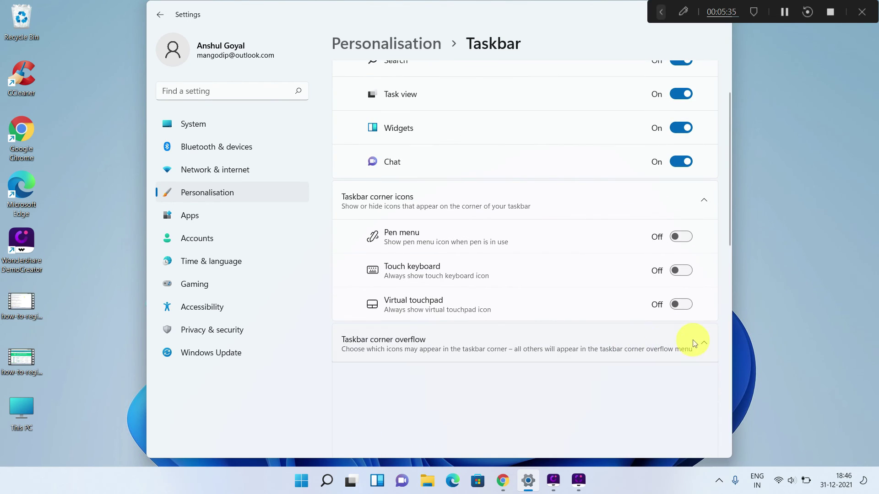
Step: In the Taskbar behaviours settings, switch the taskbar alignment to Left and return it to Centre
{"action": "scroll", "coordinate": [647, 344], "scroll_direction": "down", "scroll_amount": 8}
{"action": "scroll", "coordinate": [591, 351], "scroll_direction": "down", "scroll_amount": 4}
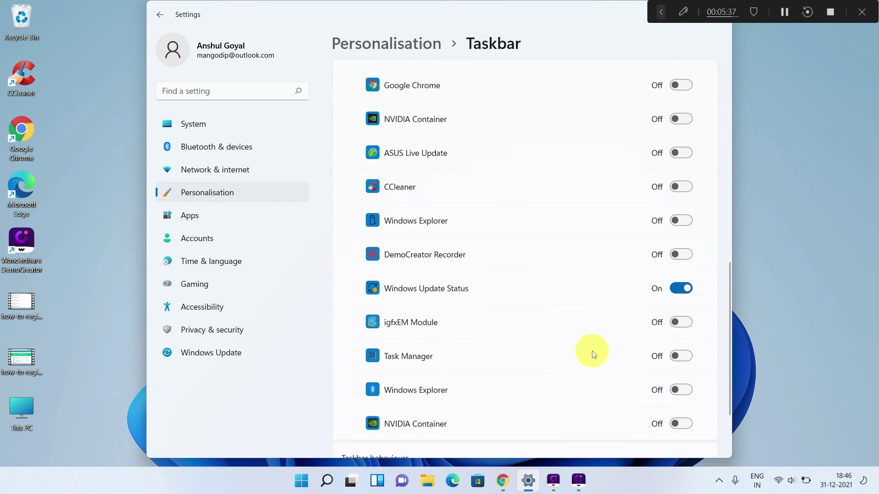
{"action": "scroll", "coordinate": [612, 374], "scroll_direction": "down", "scroll_amount": 3}
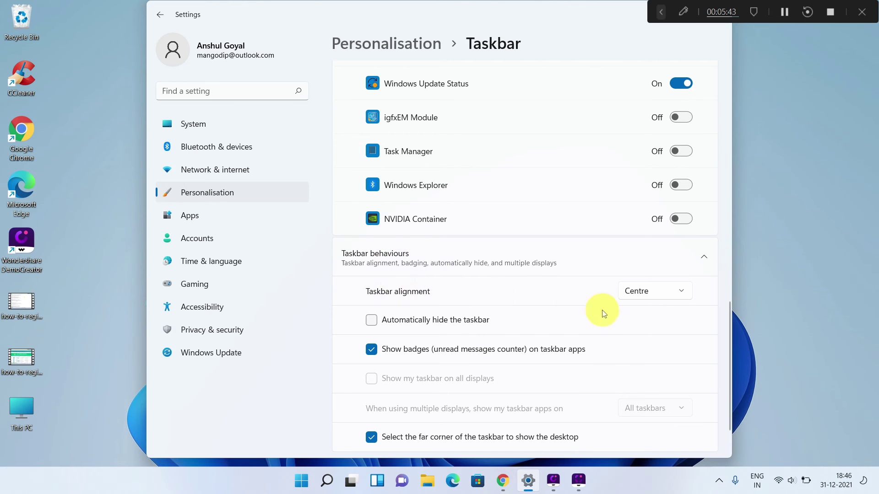
{"action": "left_click", "coordinate": [682, 290]}
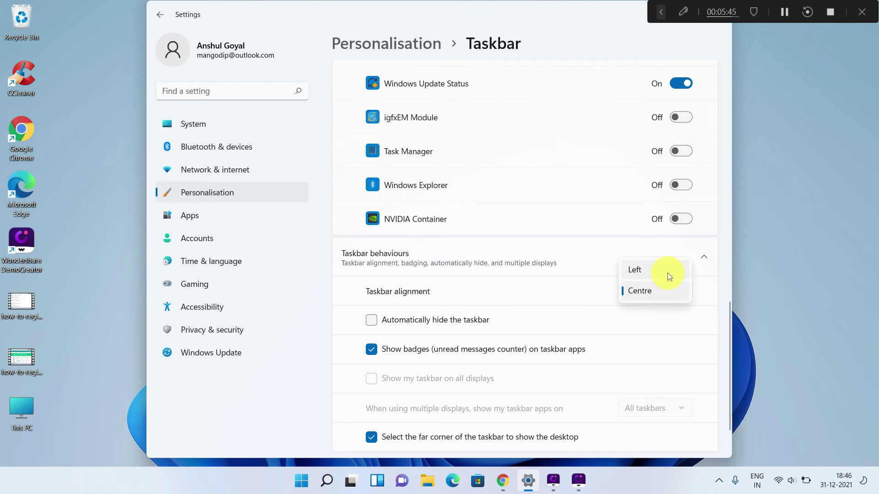
{"action": "left_click", "coordinate": [669, 274]}
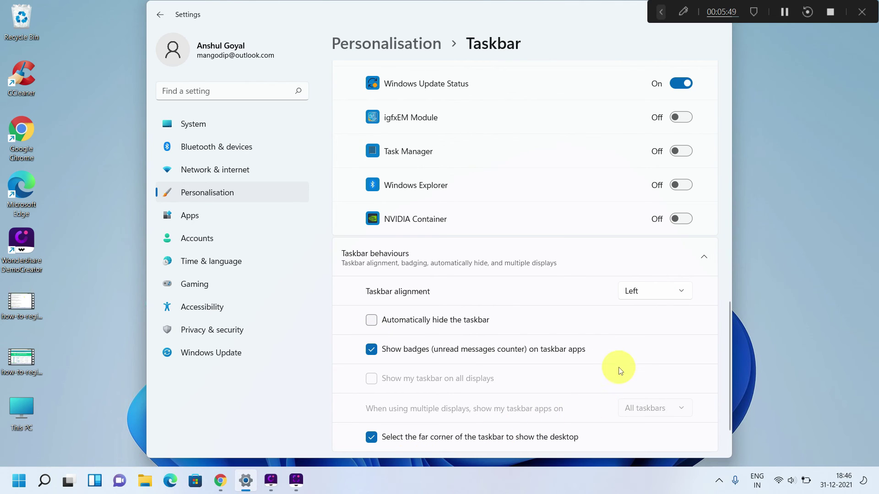
{"action": "left_click", "coordinate": [657, 291]}
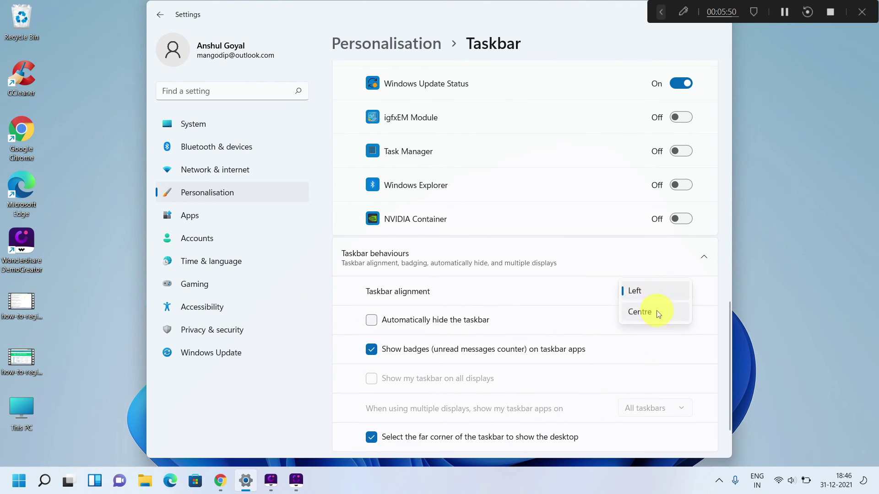
{"action": "left_click", "coordinate": [657, 311]}
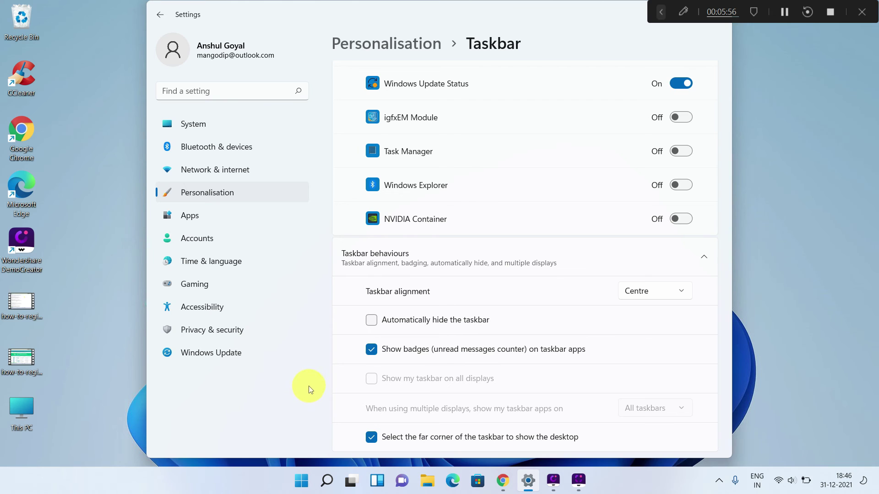
Step: Open the desktop icon settings from the Personalisation themes page and move the dialog away from the desktop icons
{"action": "left_click", "coordinate": [215, 192]}
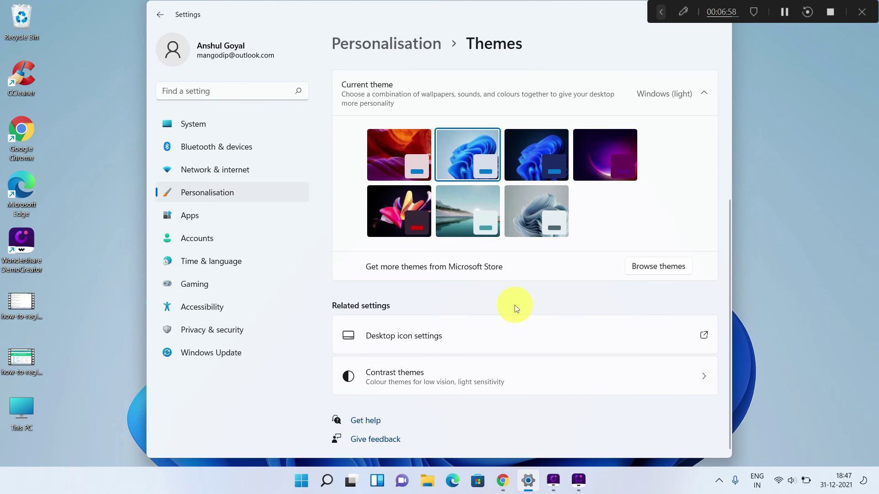
{"action": "scroll", "coordinate": [517, 307], "scroll_direction": "up", "scroll_amount": 4}
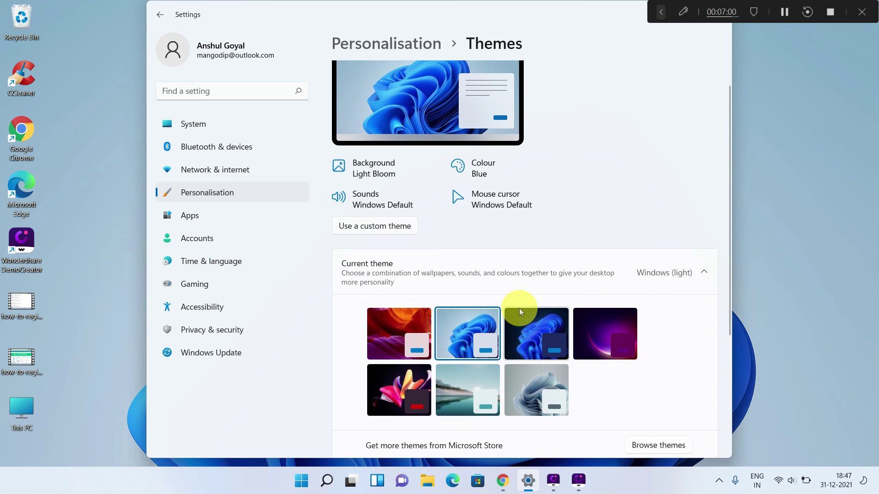
{"action": "scroll", "coordinate": [519, 308], "scroll_direction": "down", "scroll_amount": 4}
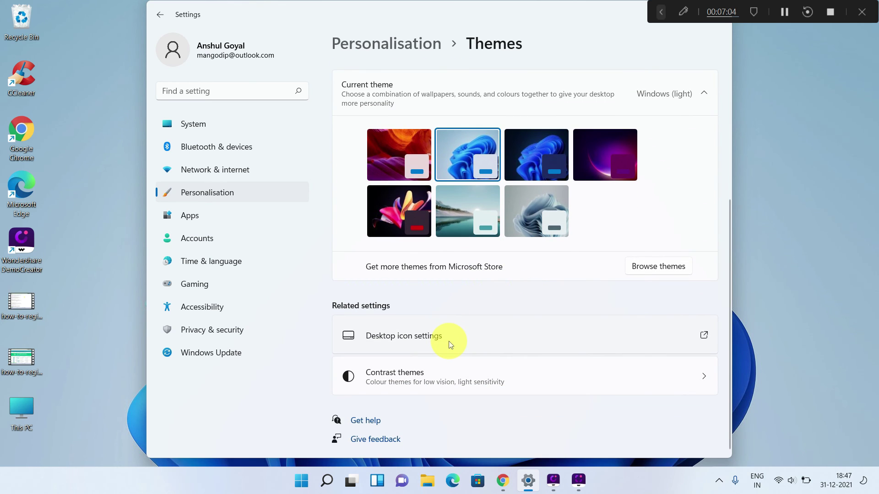
{"action": "left_click", "coordinate": [449, 342]}
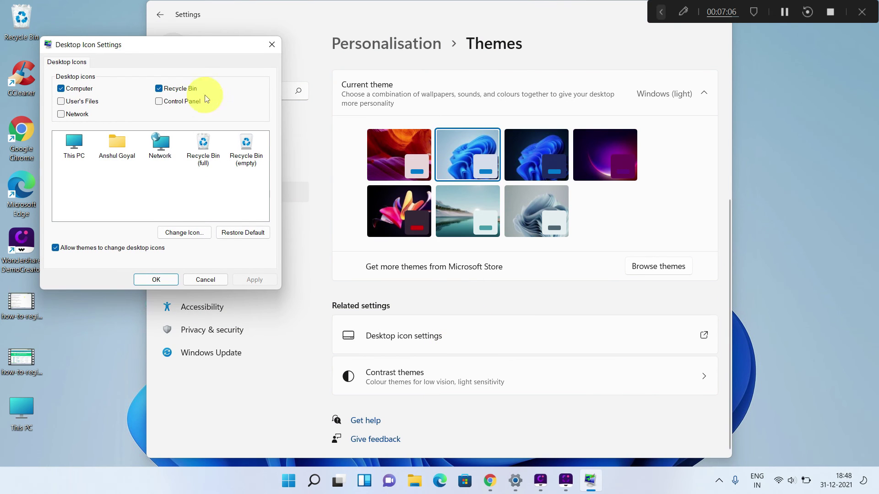
{"action": "left_click_drag", "start_coordinate": [169, 50], "coordinate": [302, 86]}
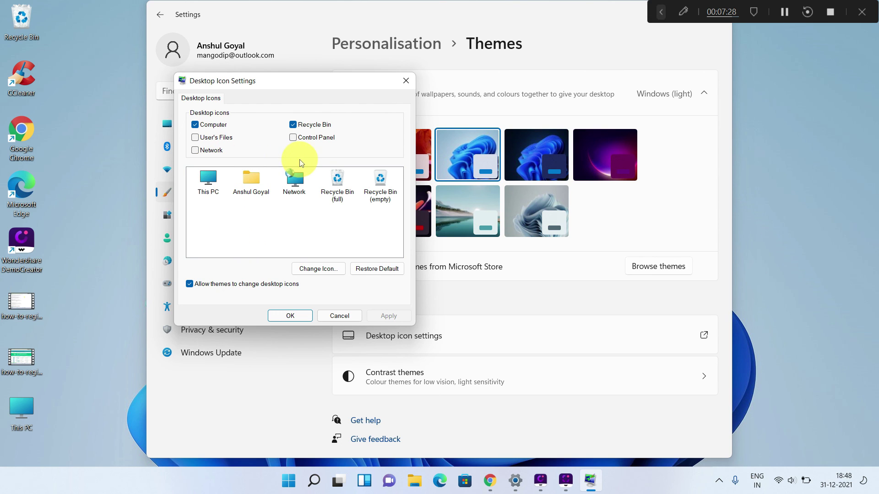
Step: Enable the Control Panel and Network desktop icons and apply the change
{"action": "left_click", "coordinate": [294, 138]}
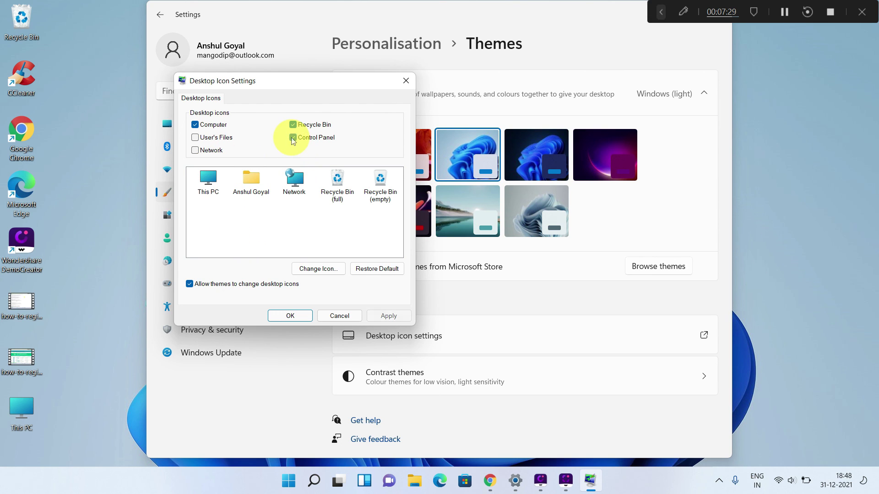
{"action": "left_click", "coordinate": [197, 151]}
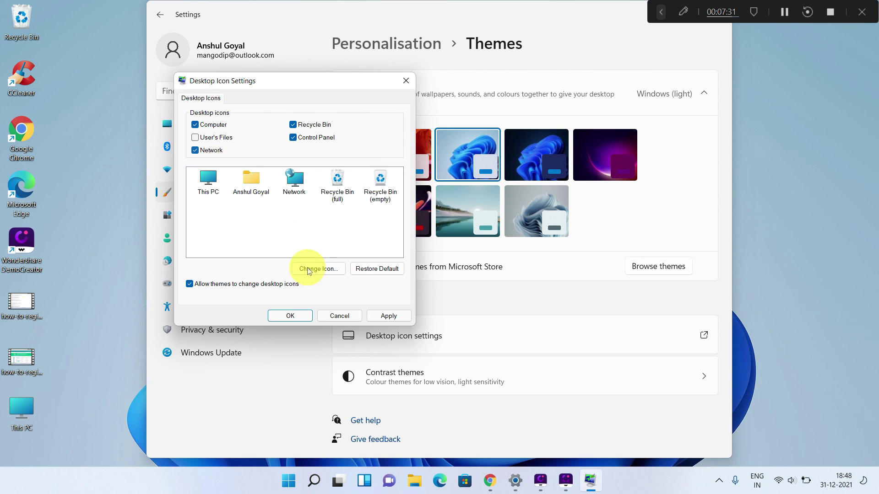
{"action": "left_click", "coordinate": [377, 318]}
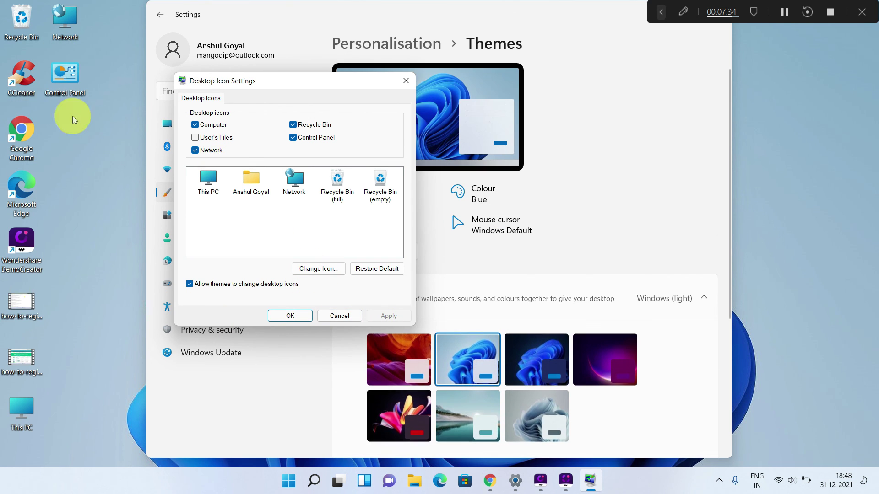
Step: Disable the Control Panel, Recycle Bin and Network desktop icons, apply the change and close the dialog
{"action": "left_click", "coordinate": [293, 137]}
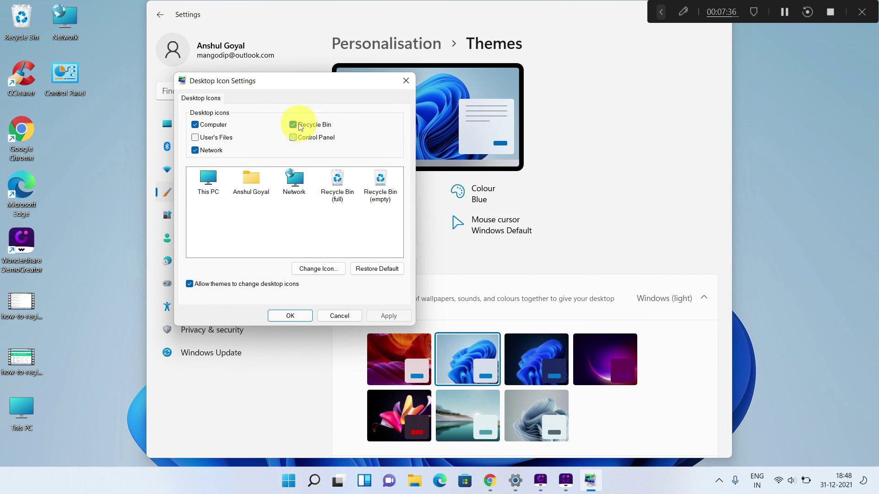
{"action": "left_click", "coordinate": [293, 125]}
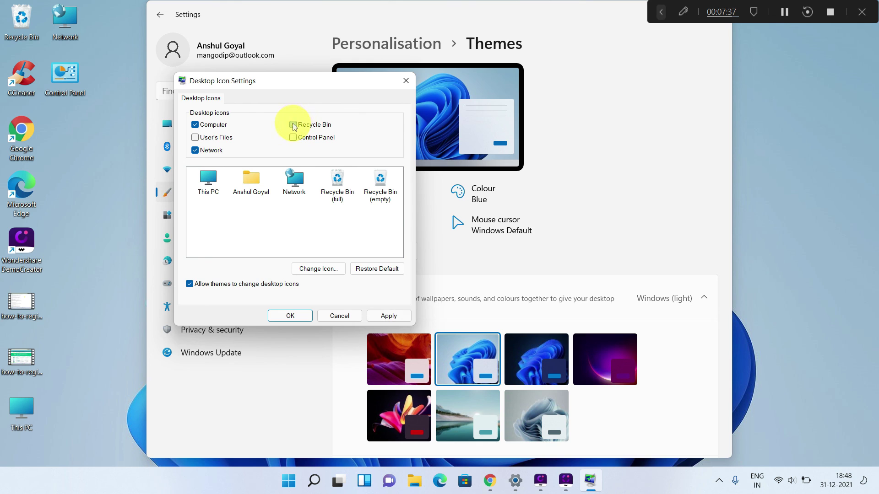
{"action": "left_click", "coordinate": [196, 151]}
{"action": "left_click", "coordinate": [396, 319]}
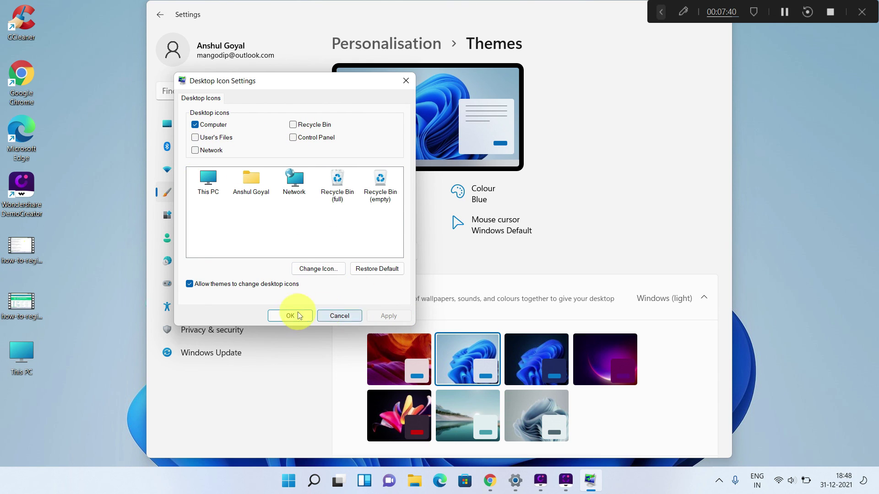
{"action": "left_click", "coordinate": [281, 316]}
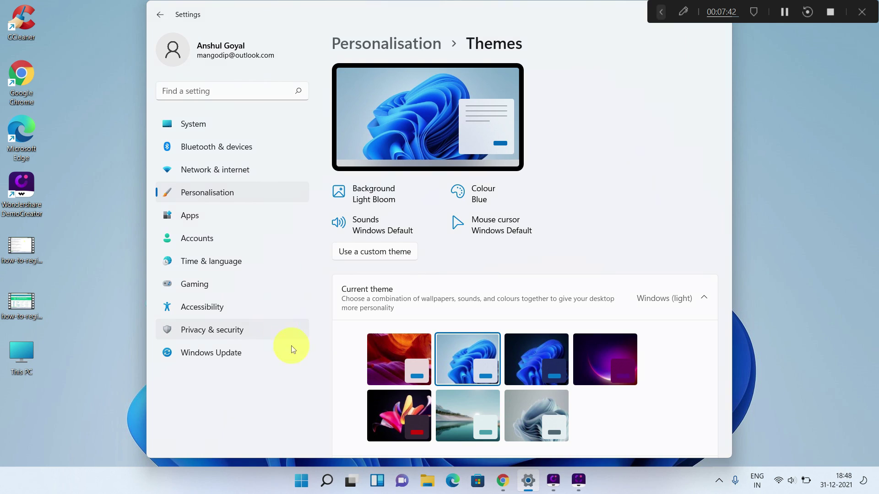